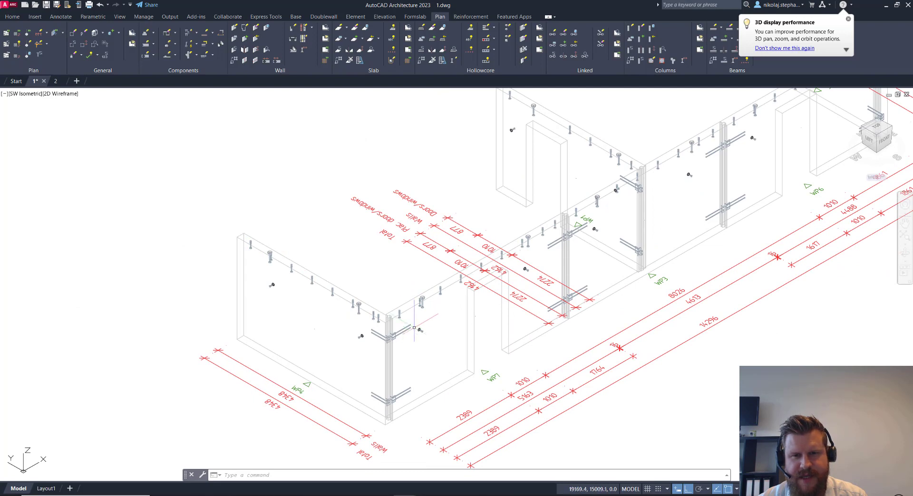
Examine the ground-floor walls in drawing 1 and the upper-floor walls in drawing 2 in an isometric view
scroll(560, 162, down, 2)
middle_drag(560, 162, 541, 185)
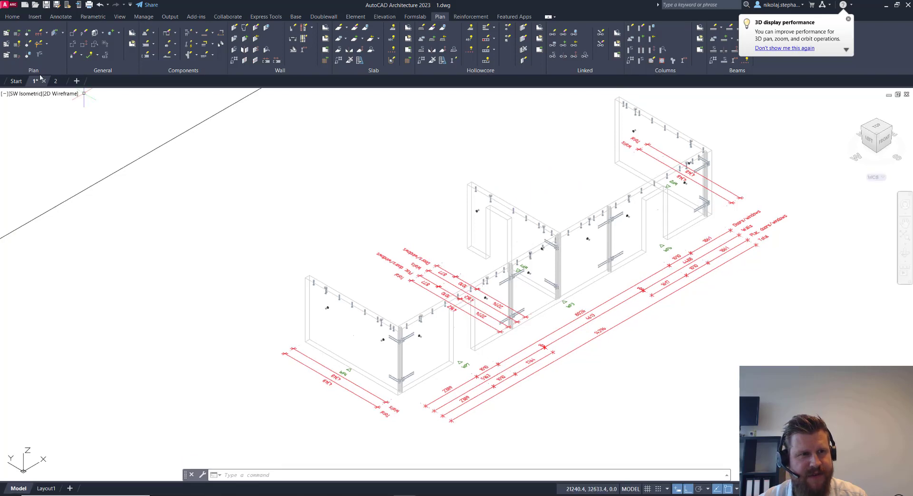
click(55, 81)
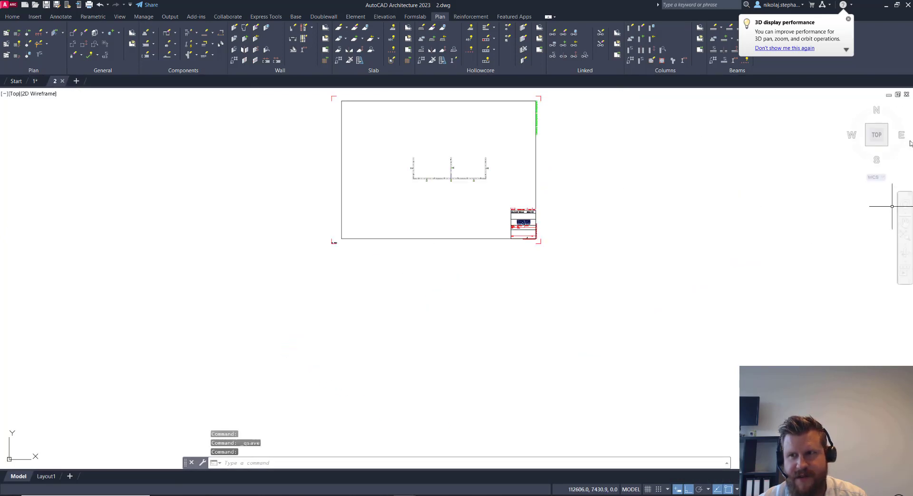
scroll(480, 167, up, 6)
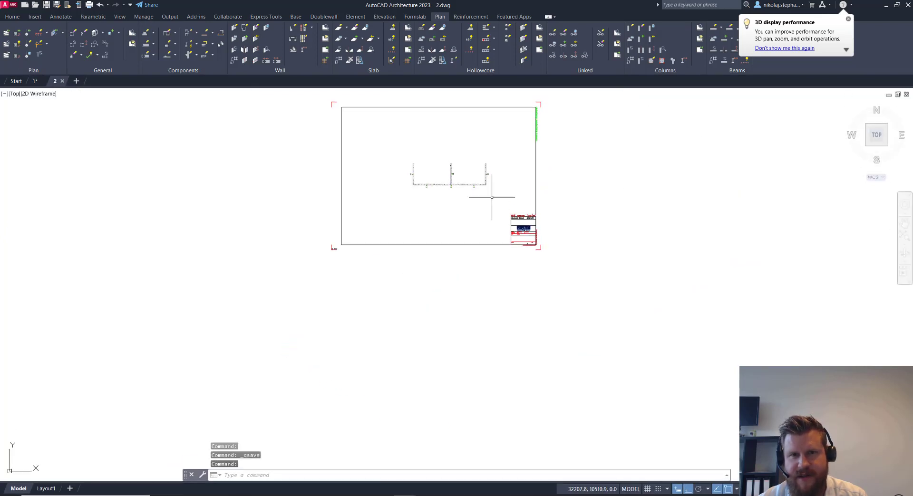
click(866, 144)
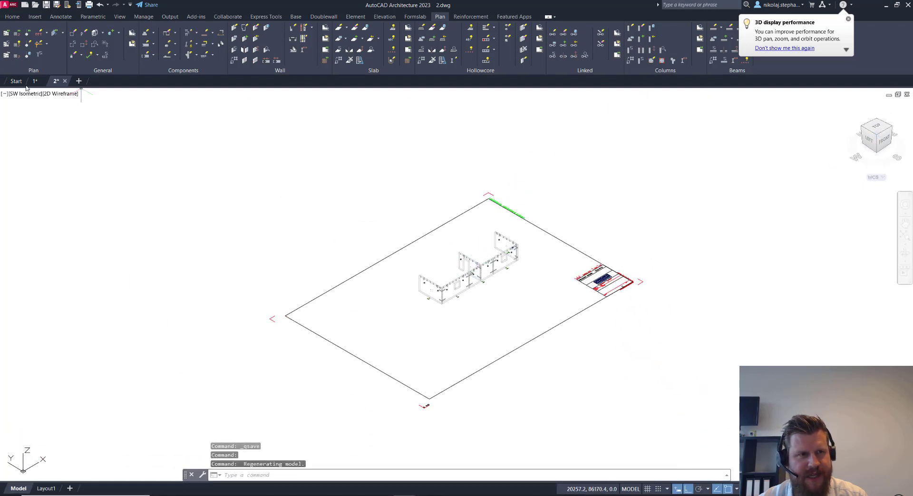
scroll(459, 264, up, 6)
key(ctrl+Tab)
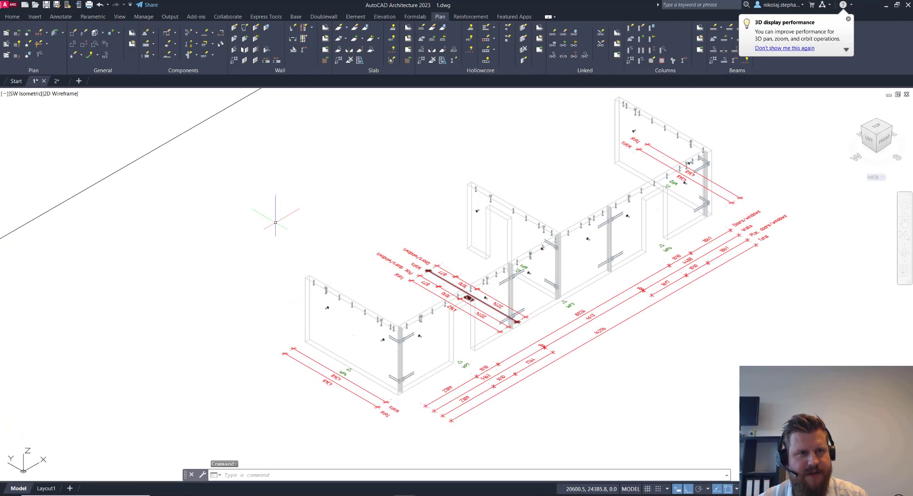
click(197, 36)
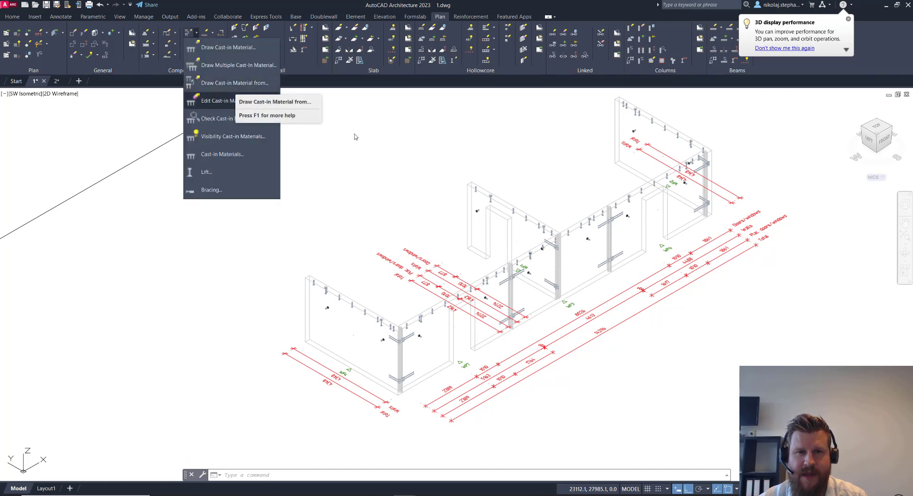
click(384, 182)
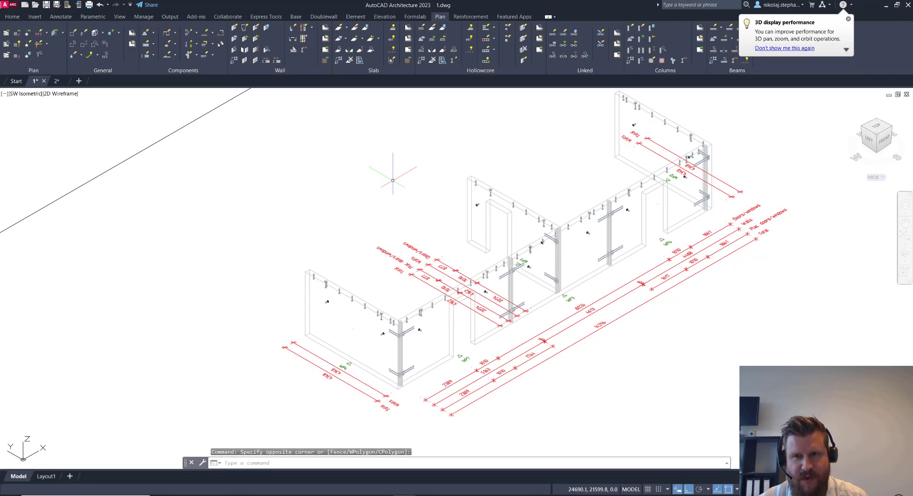
Switch to IMPACT Project Manager and create a 3D-type drawing named 3D with plan settings building 1, floor 1, phase 1
key(alt+Tab)
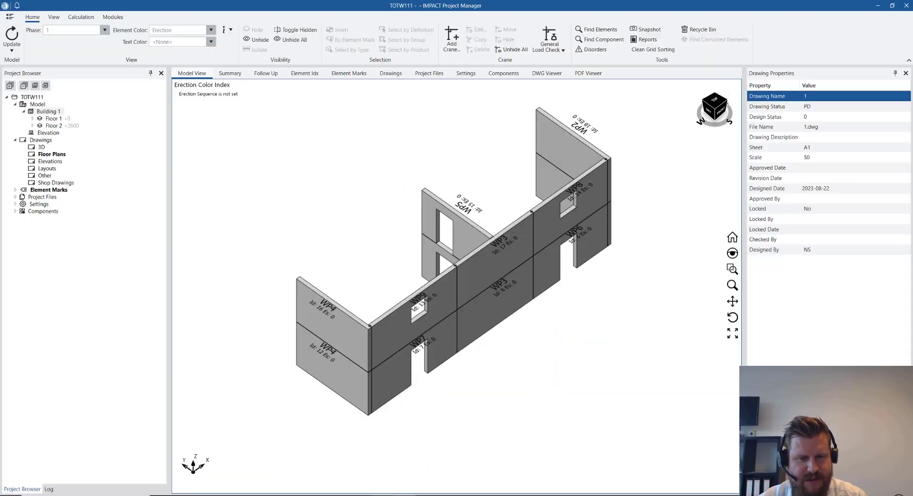
click(40, 148)
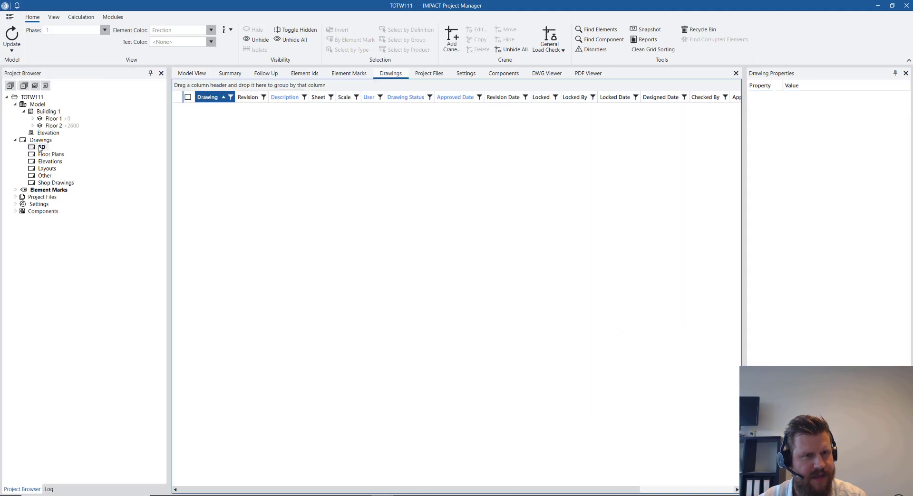
right_click(203, 149)
click(217, 152)
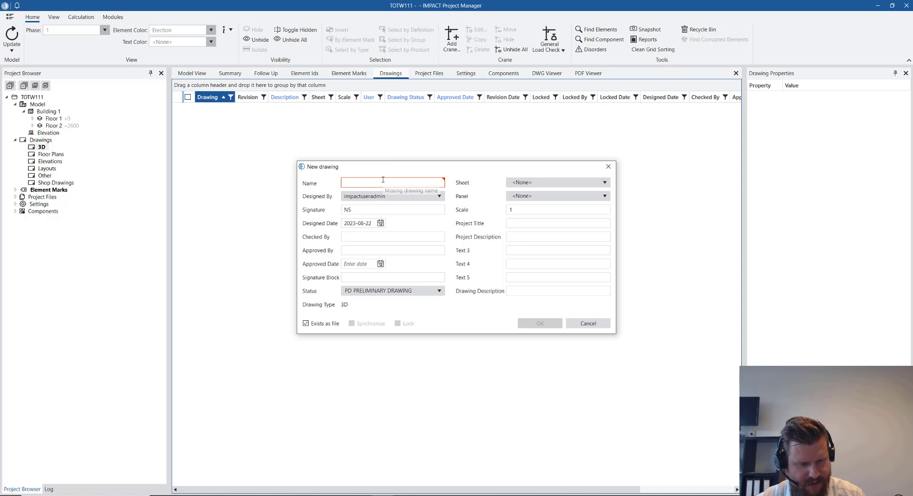
text(3D)
click(530, 324)
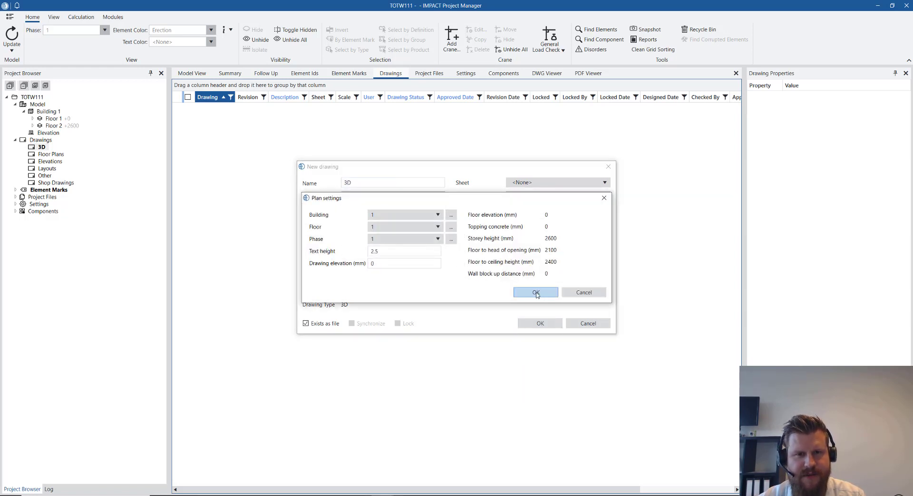
click(536, 293)
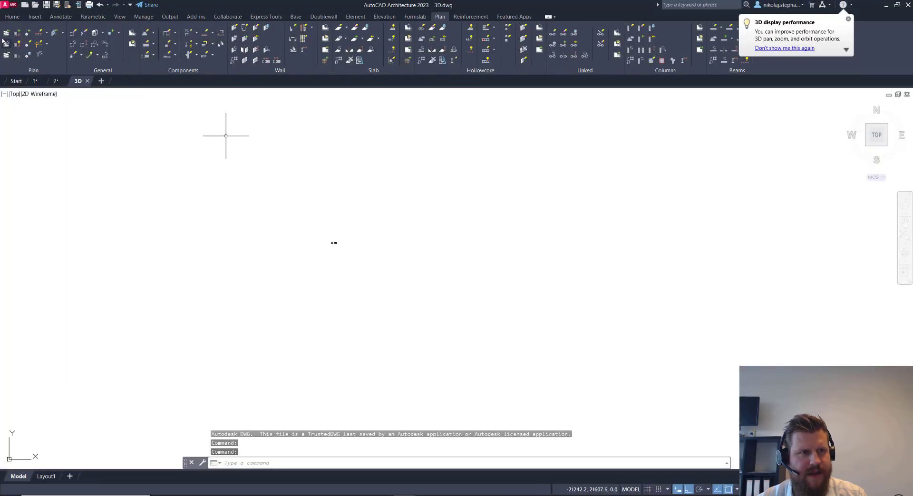
Generate the plan of building 1 as solids with all floors and phases, and show it in SW Isometric view
click(6, 33)
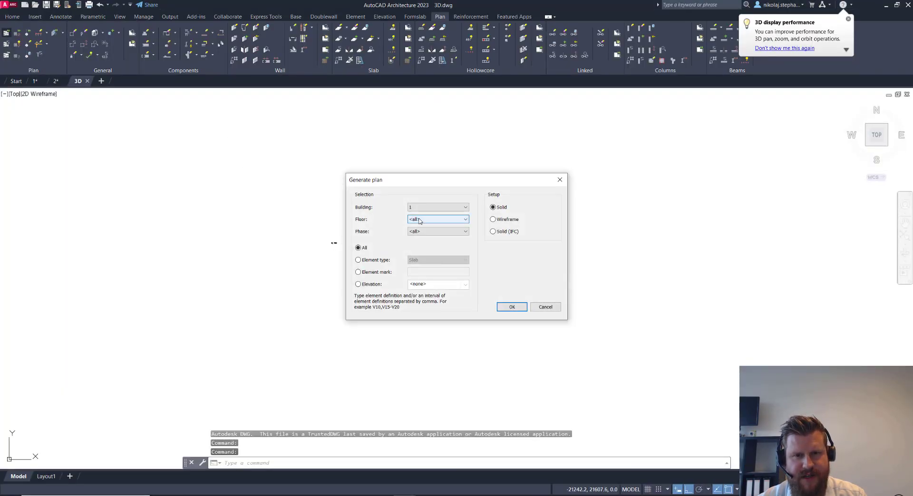
click(512, 308)
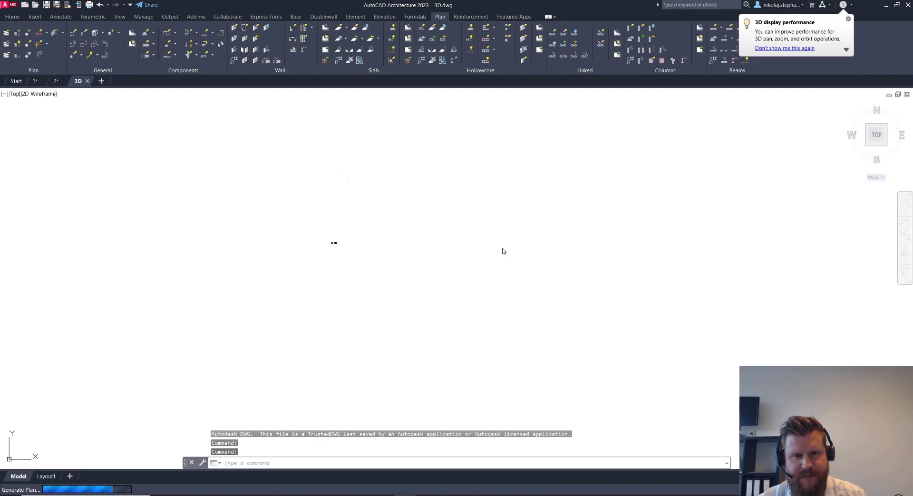
scroll(431, 149, up, 6)
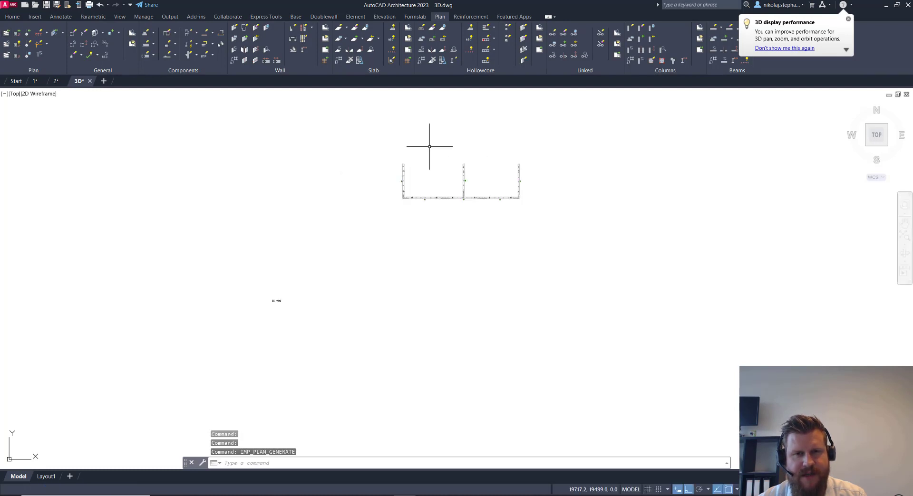
click(37, 94)
click(15, 94)
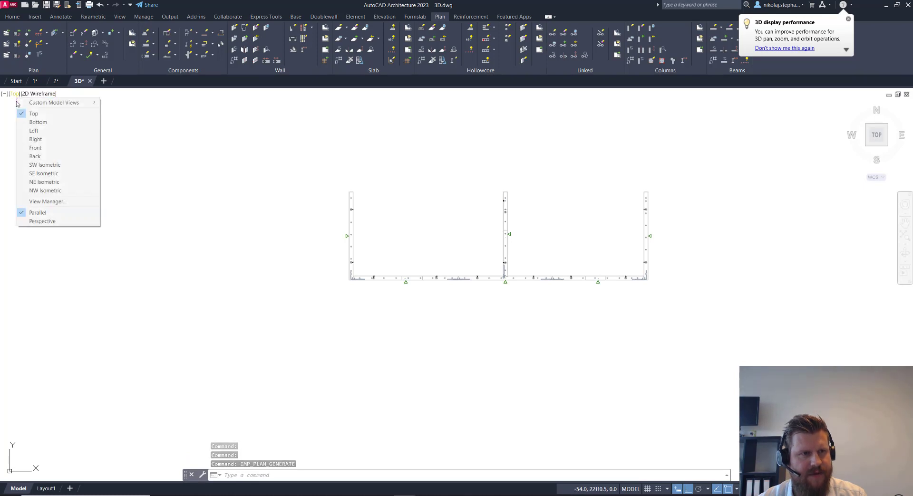
click(44, 165)
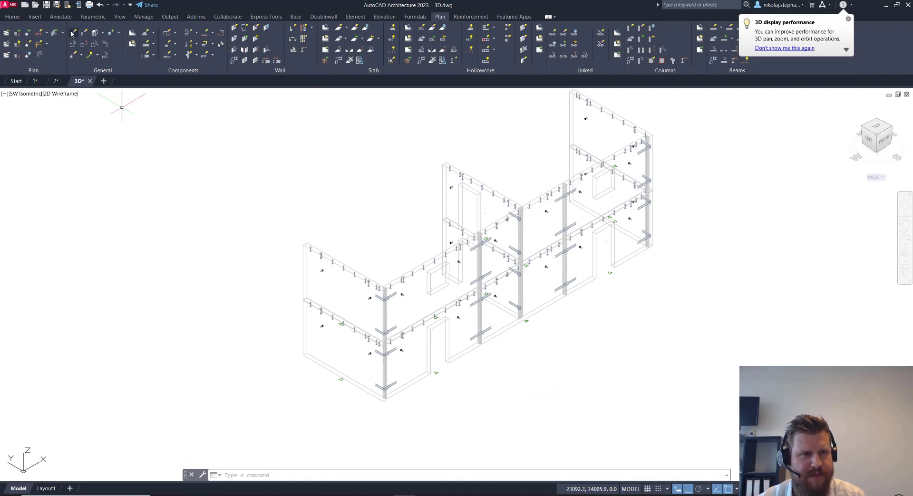
Start Draw Cast-in Material from, using an insert on the top edge of the ground-floor end wall as reference
click(196, 31)
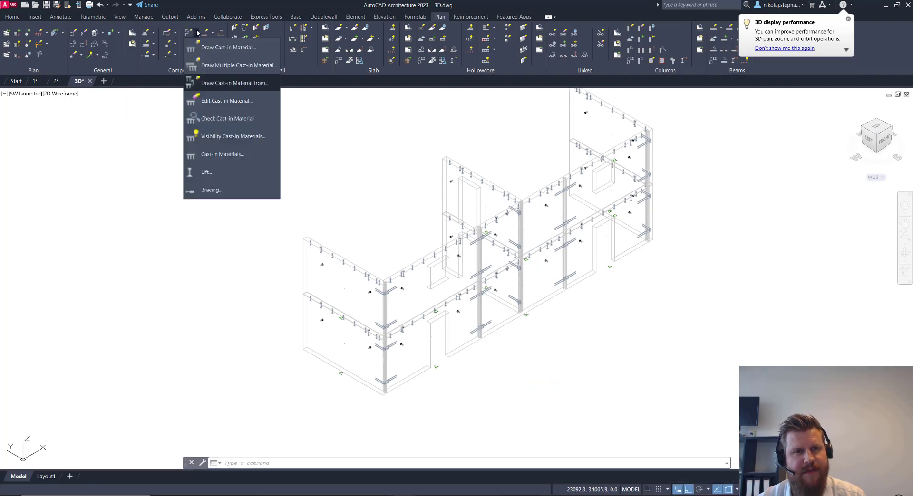
click(226, 85)
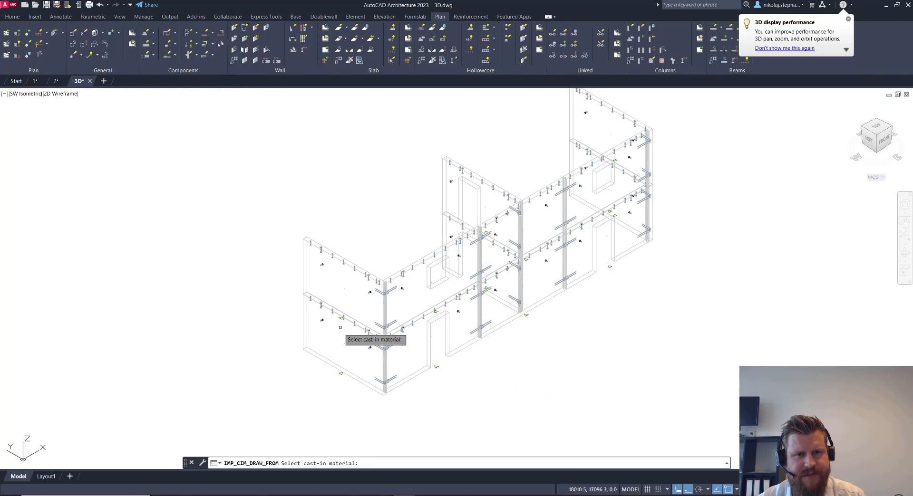
scroll(338, 357, up, 3)
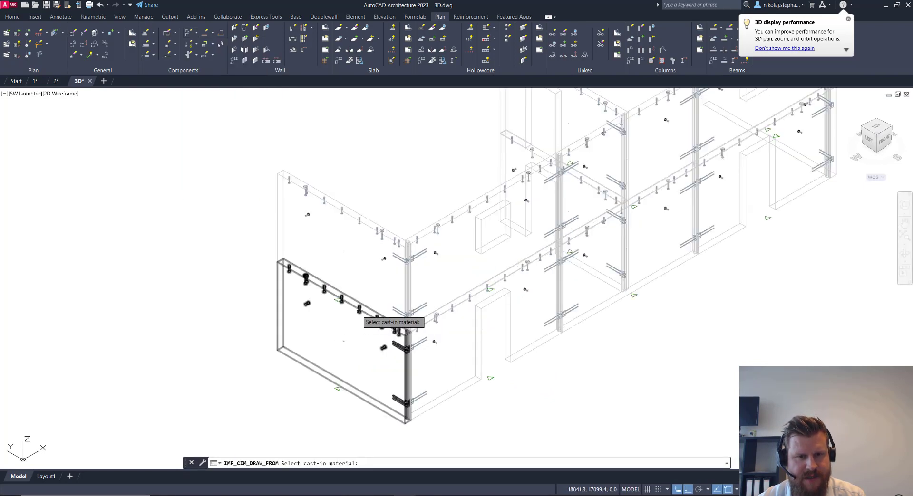
click(358, 311)
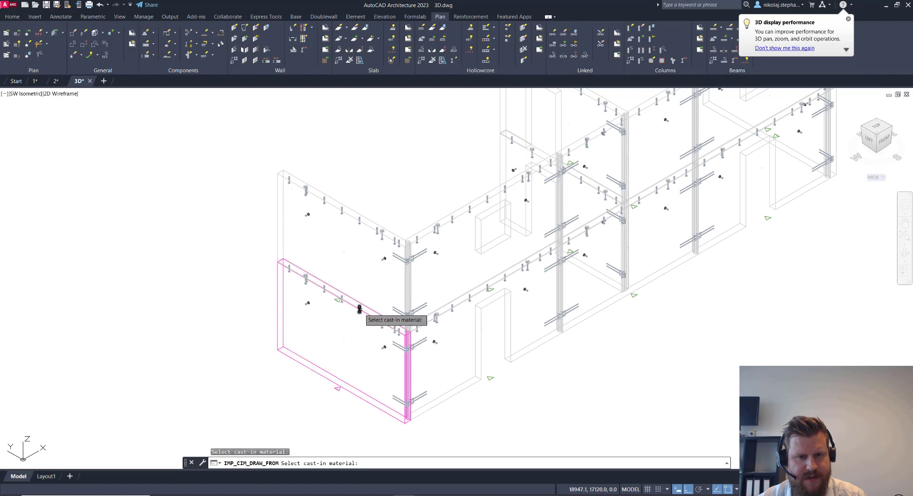
click(359, 310)
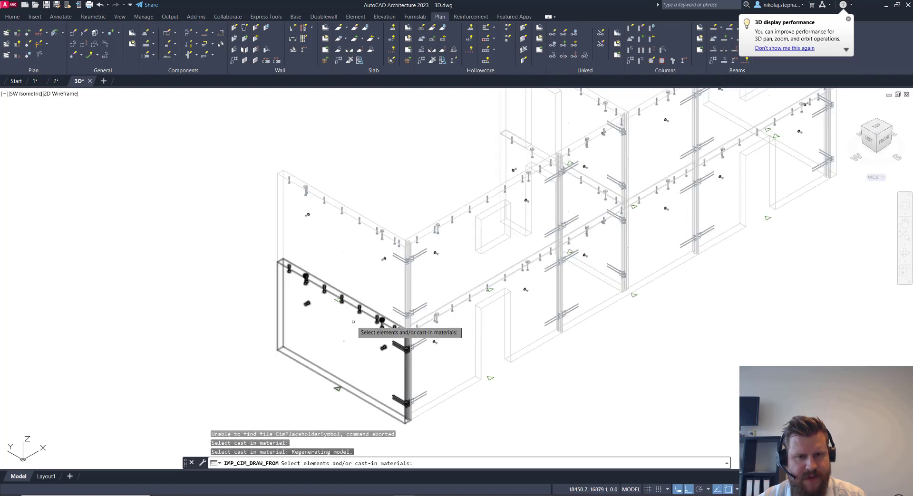
Select all ground-floor walls as the elements whose matching inserts get the new cast-in material
click(494, 348)
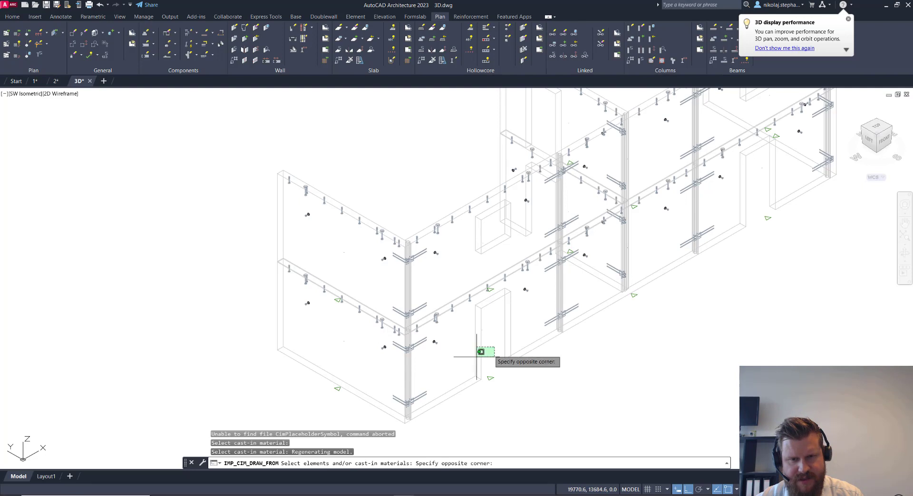
click(374, 375)
click(642, 257)
click(612, 275)
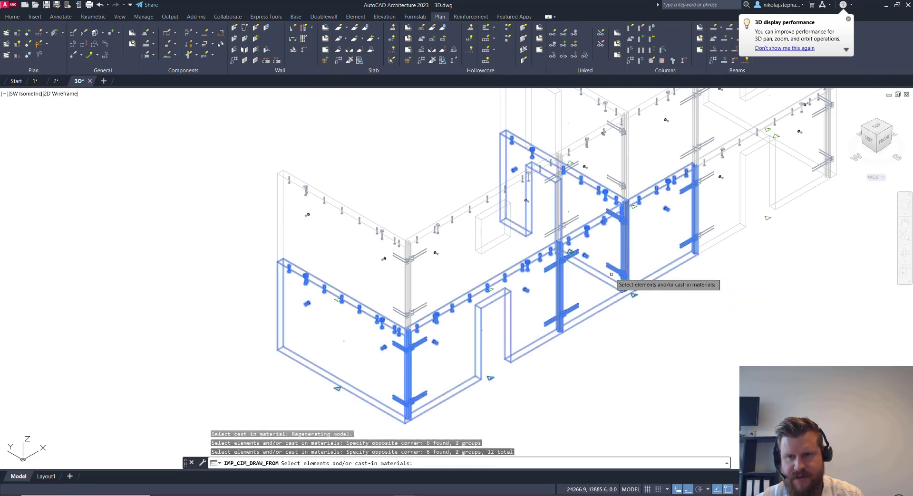
scroll(613, 285, down, 3)
click(690, 212)
click(654, 256)
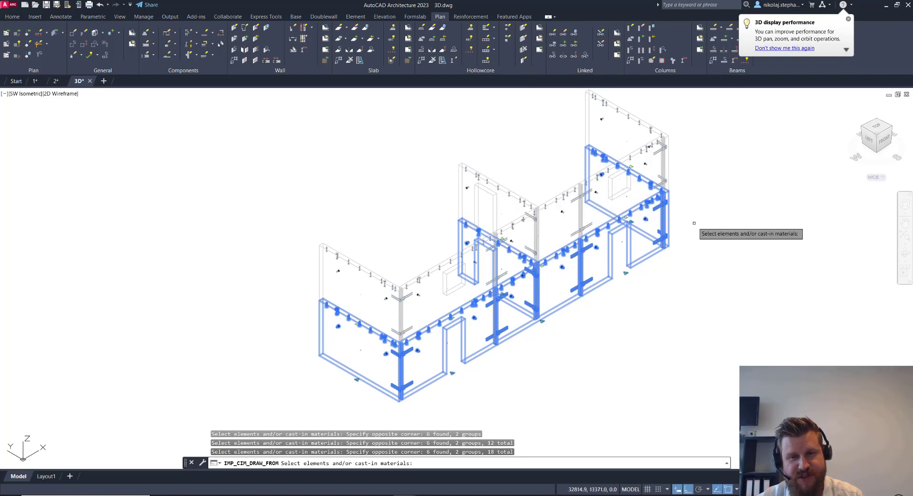
key(Return)
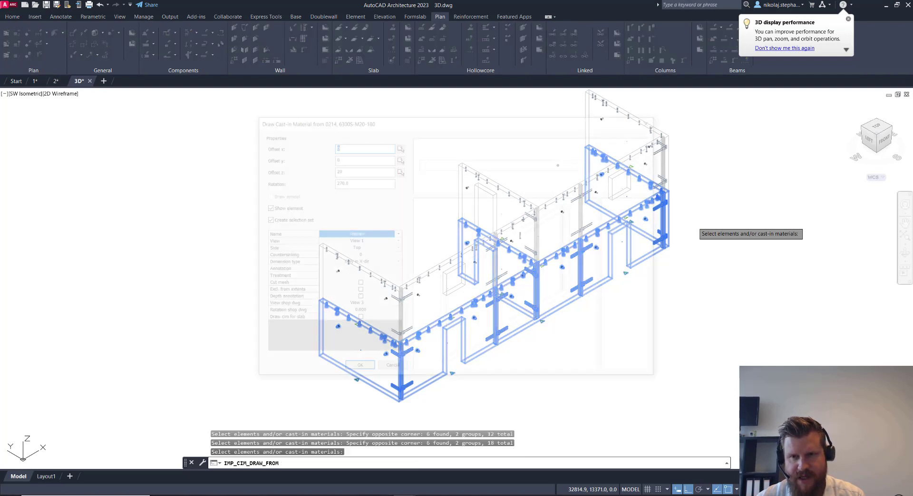
Draw the 0001D Dowell tube above the ground-floor inserts with rotation 0, offset y 0 and shop drawing View 2
click(396, 234)
drag(398, 248, 401, 356)
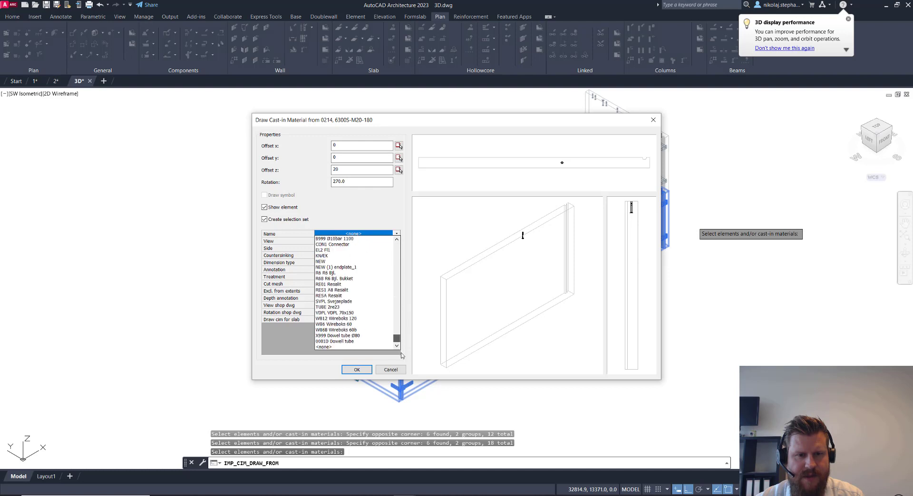
click(350, 342)
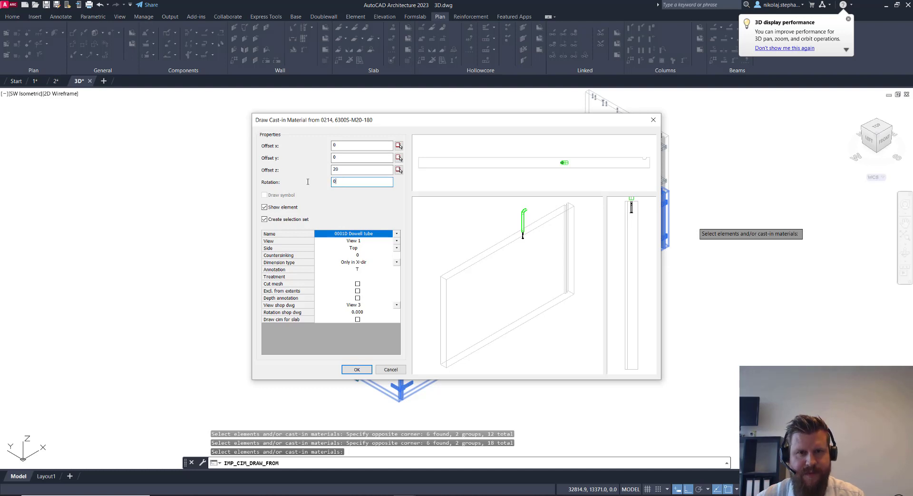
click(363, 157)
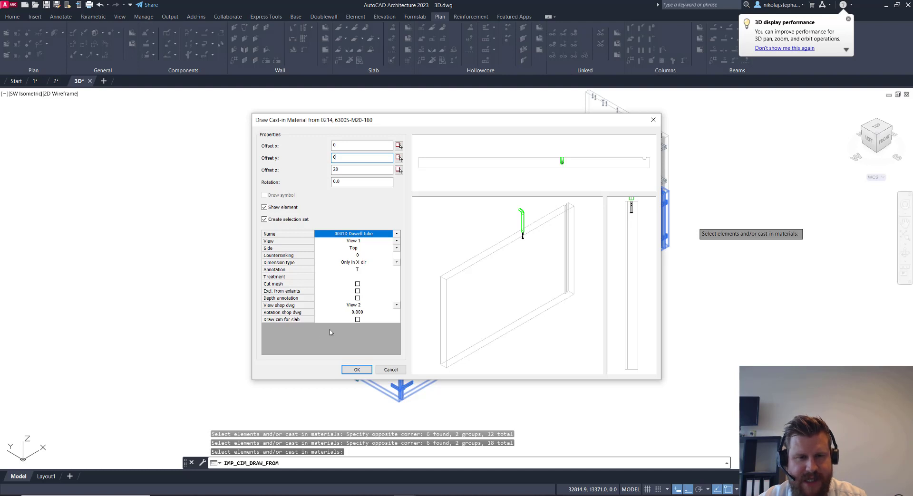
click(356, 369)
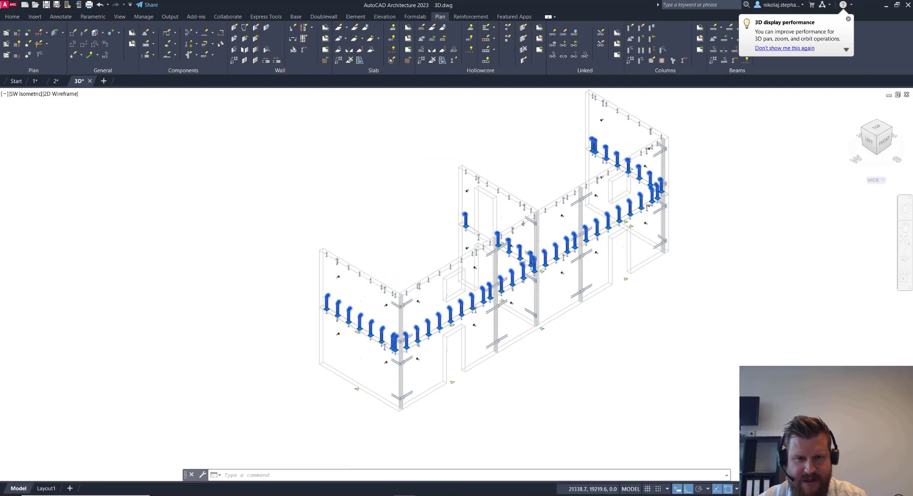
click(388, 215)
key(Escape)
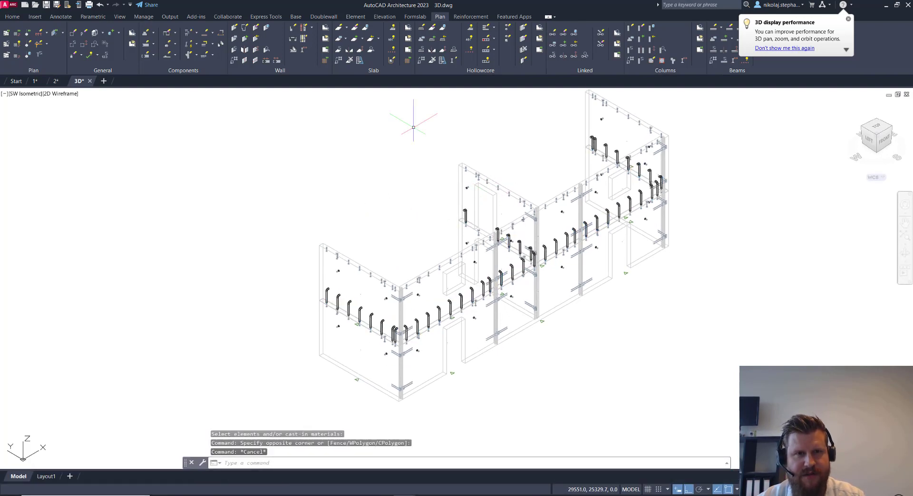
Start Edit Wall on all walls of both floors and add the drawn dowel tubes to the upper walls
click(258, 29)
click(725, 110)
click(439, 280)
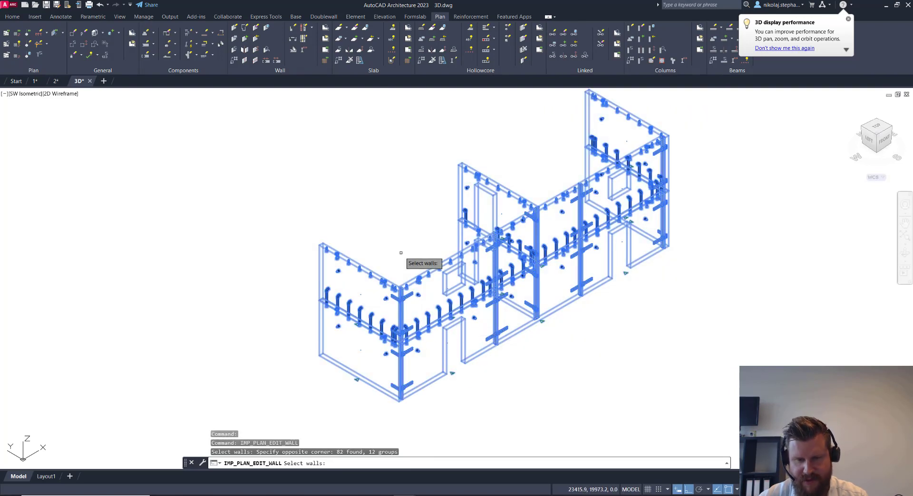
key(Return)
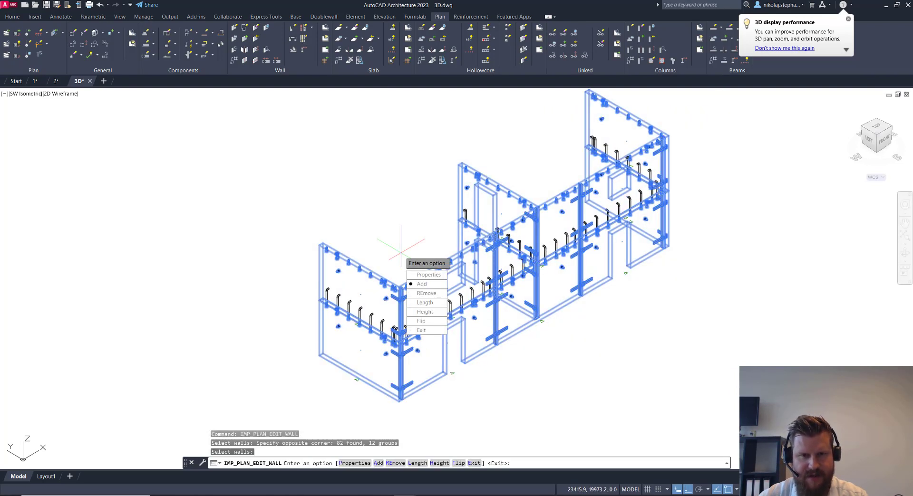
key(Return)
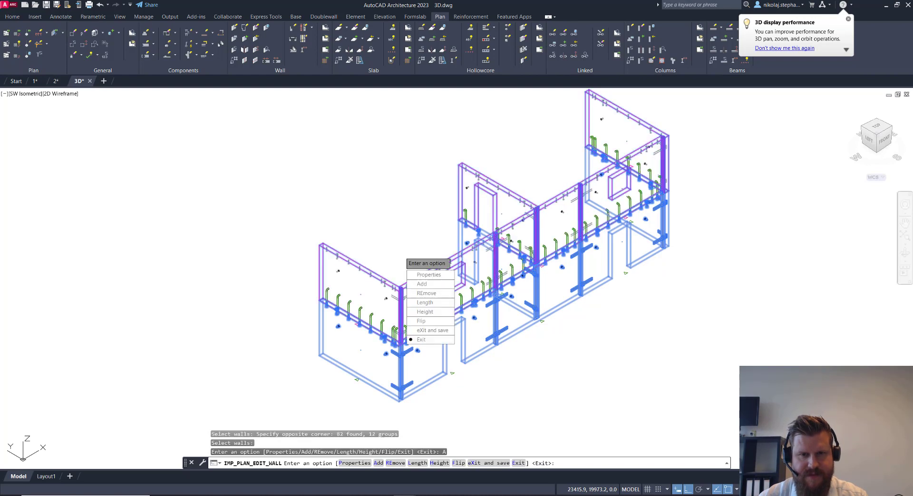
Exit and save the walls, declining to keep all element marks but reusing the existing mark for WP2
key(Return)
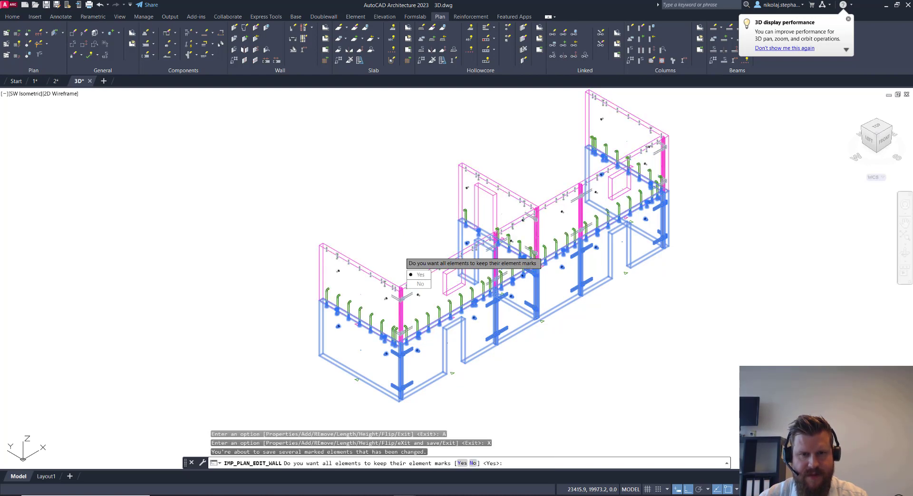
text(N)
key(Return)
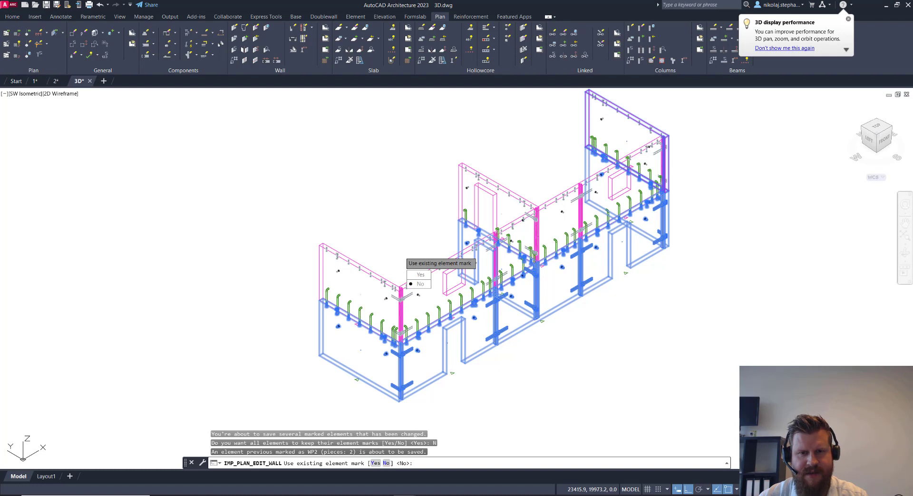
text(Y)
key(Return)
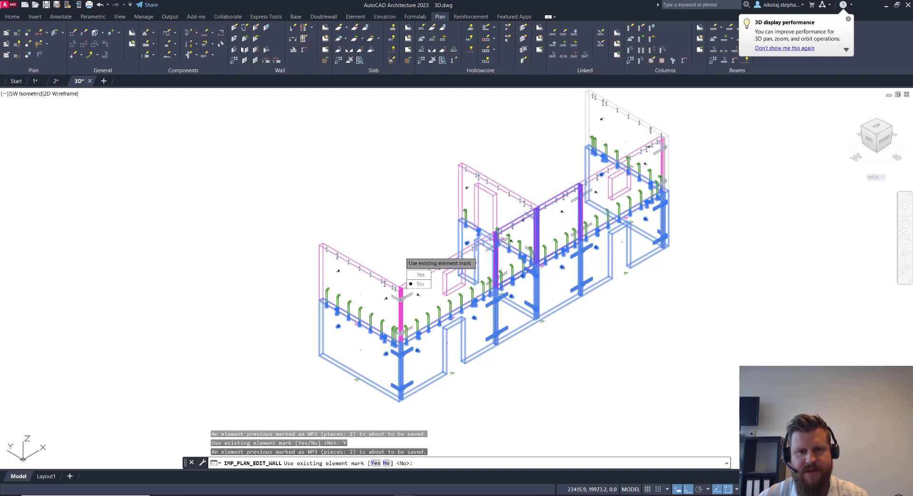
Decline the existing marks for WP3, WP4 and WP5, accept WP10 as WP3's new mark, and keep the existing mark for WP8
key(Return)
key(Return)
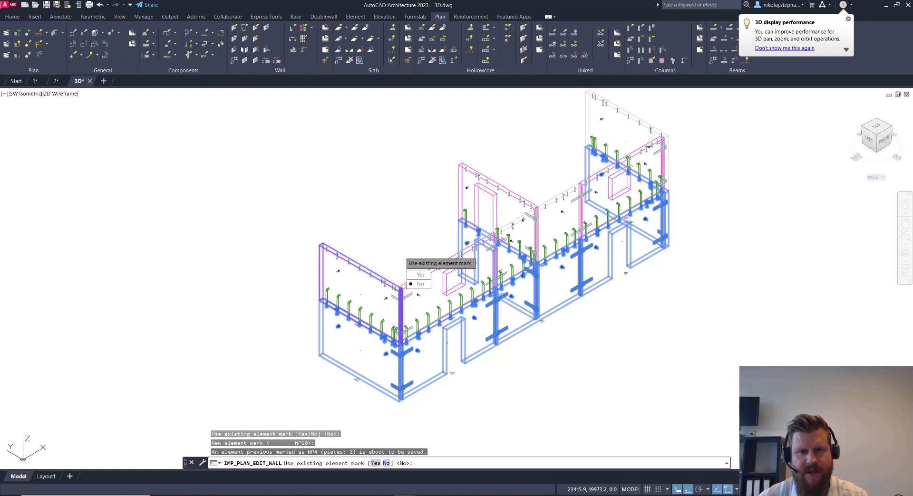
key(Return)
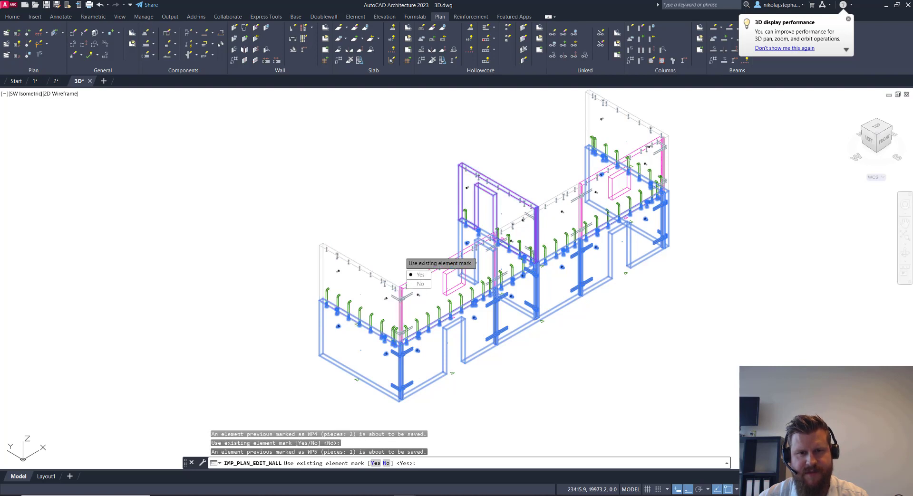
text(N)
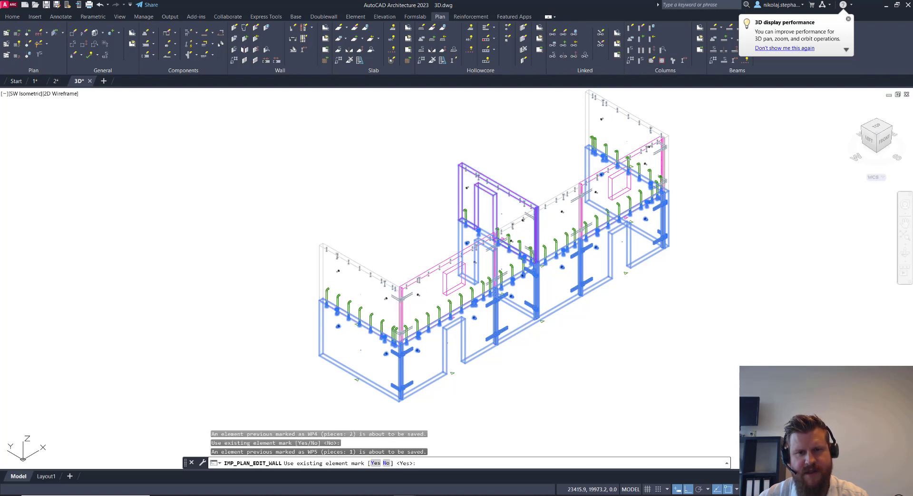
key(Return)
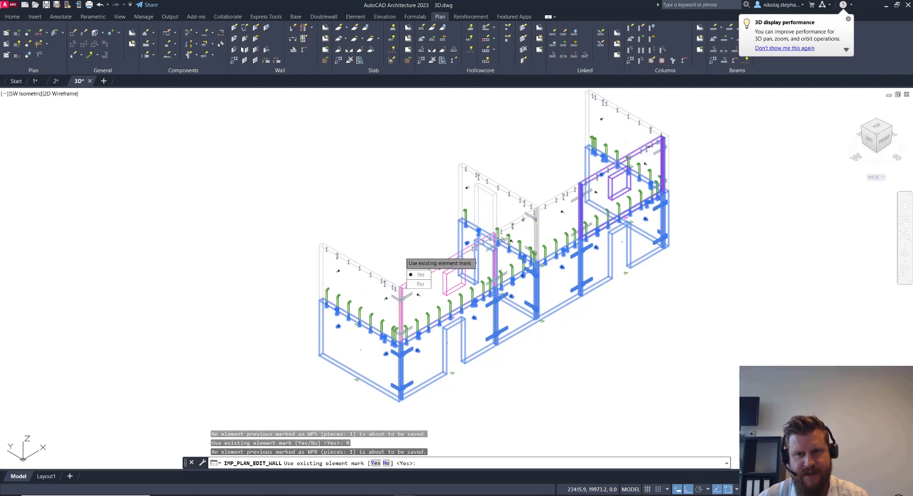
key(Return)
key(Return)
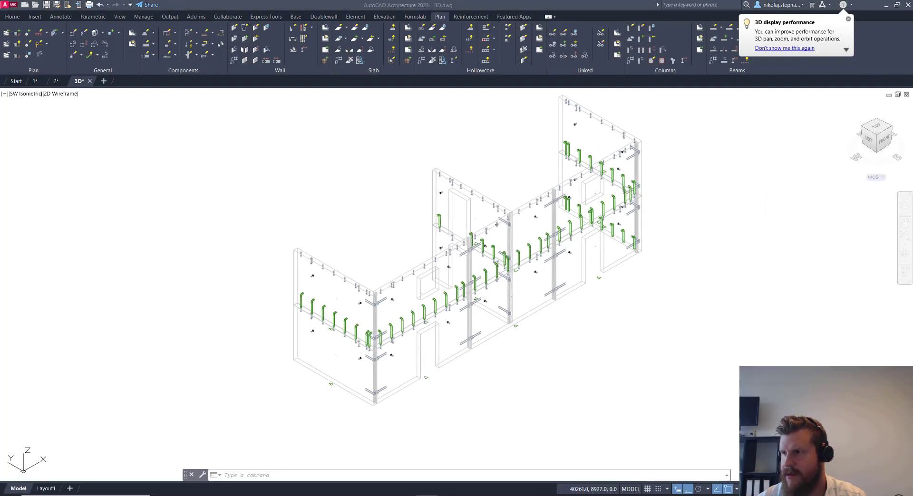
Start Edit Wall on the far ground-floor end wall that has dowel tubes along its bottom edge
click(666, 240)
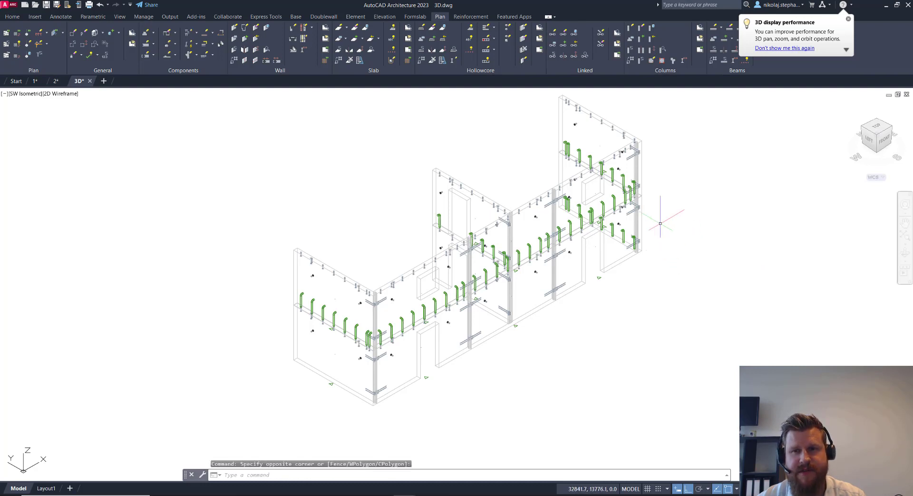
scroll(660, 223, up, 2)
click(602, 237)
middle_drag(621, 155, 615, 213)
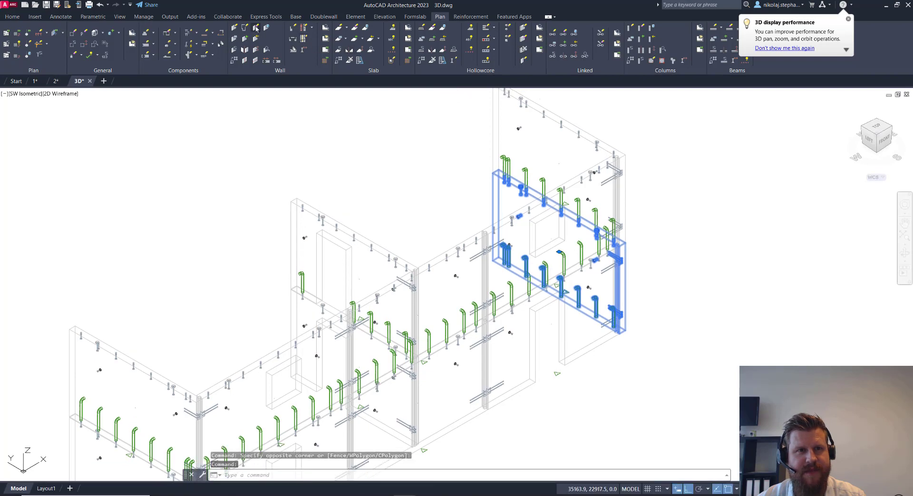
click(261, 41)
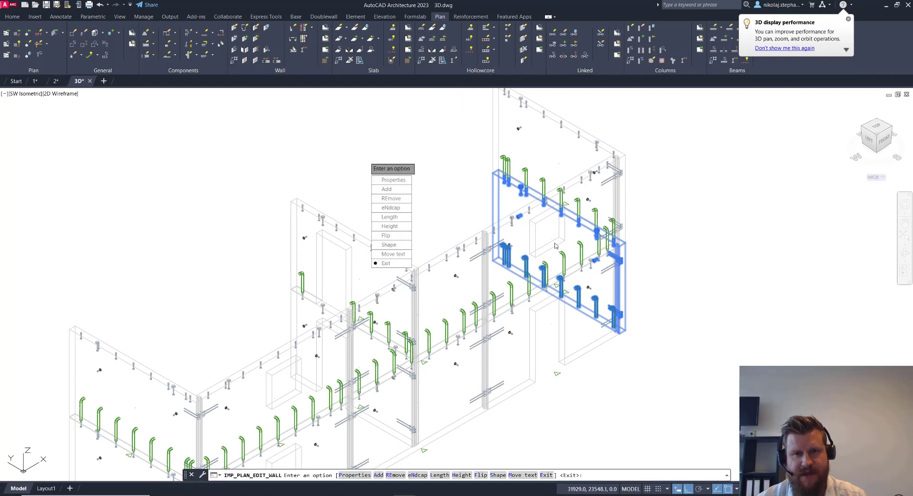
Try to remove a single dowel tube from the far ground-floor end wall
click(392, 197)
click(462, 232)
scroll(507, 256, up, 3)
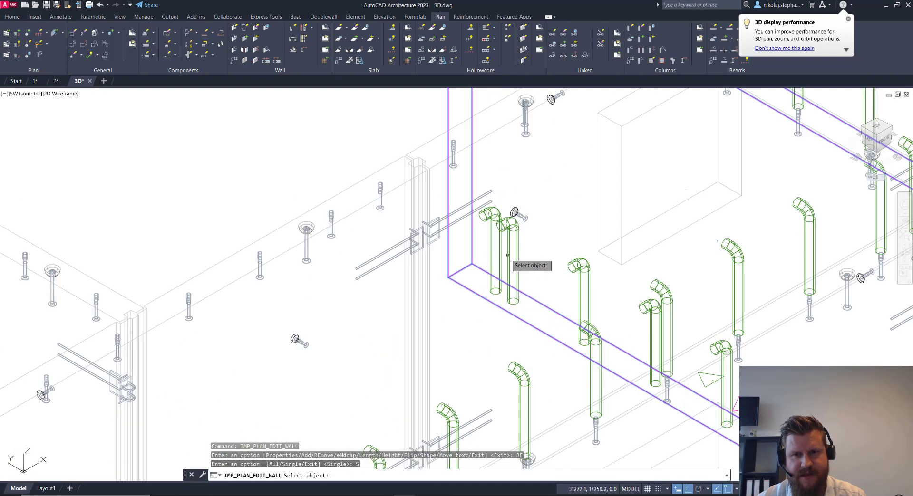
scroll(506, 256, down, 3)
click(505, 257)
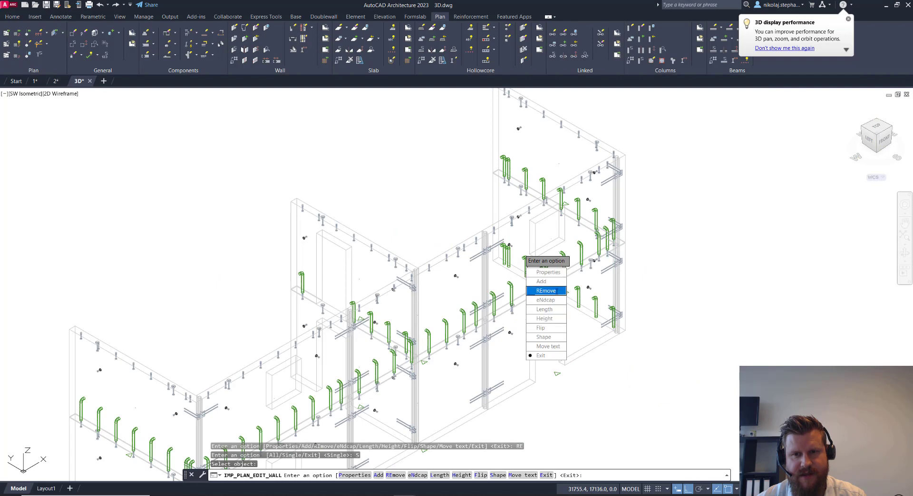
Remove all attached objects from the ground-floor end wall and save it with the new element mark WP13
click(555, 292)
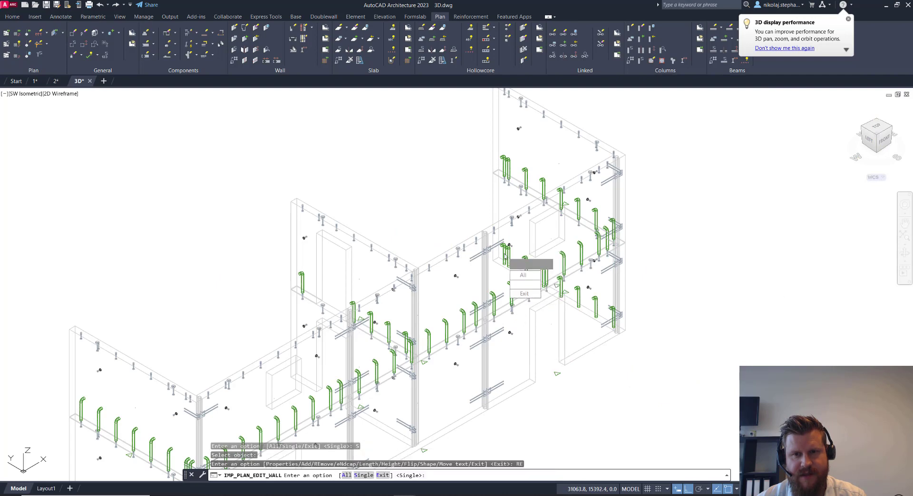
click(524, 276)
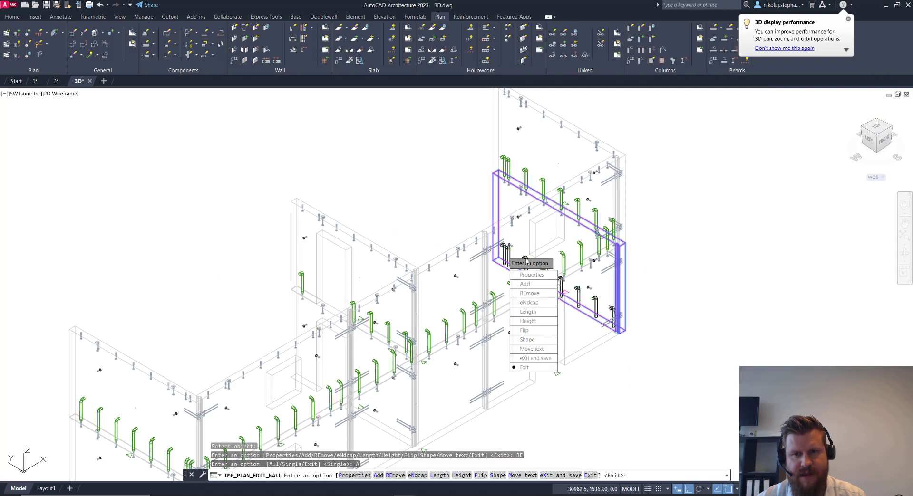
click(544, 359)
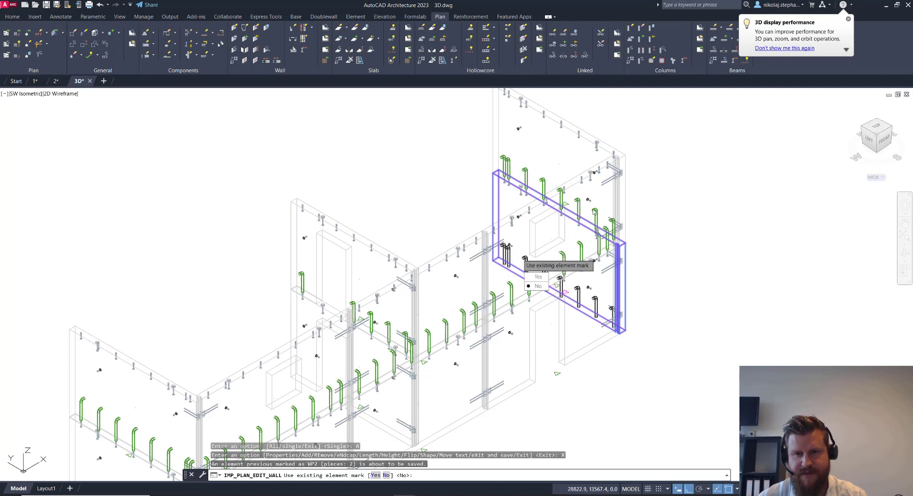
key(Return)
key(Return)
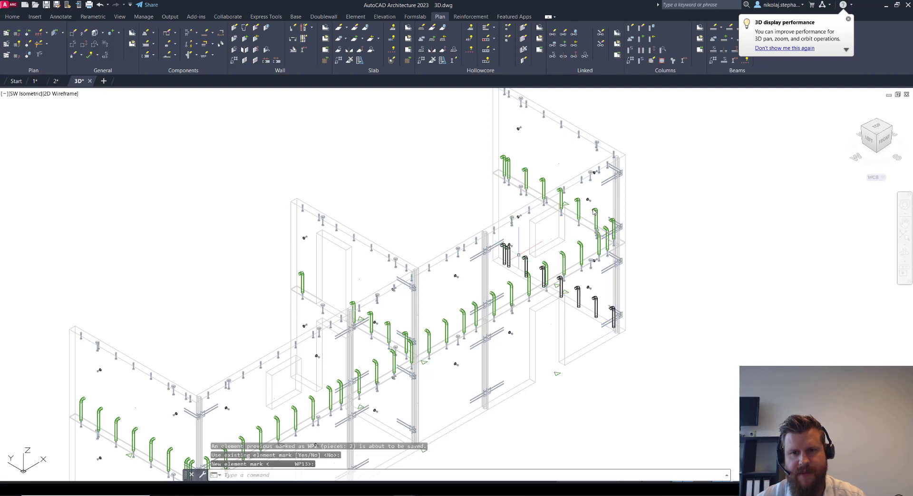
Erase the loose dowel tubes one by one along the bottom of the far ground-floor end wall
click(505, 247)
key(Delete)
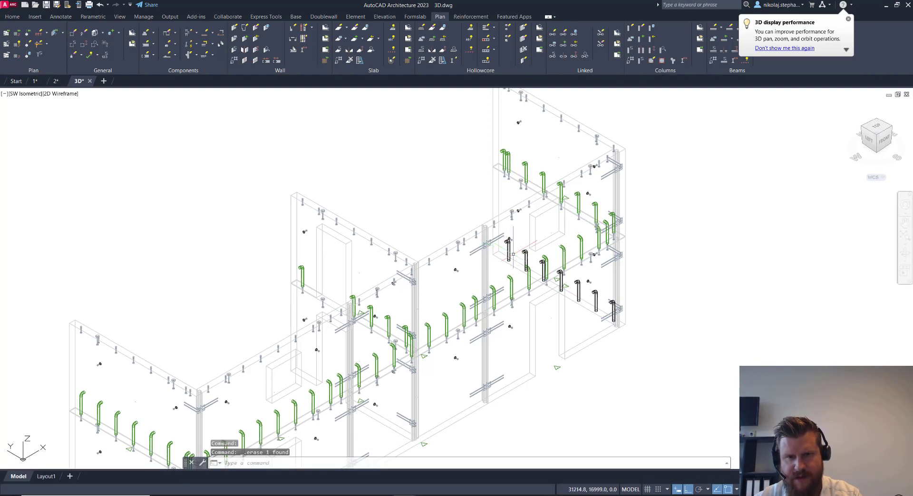
click(525, 254)
key(Delete)
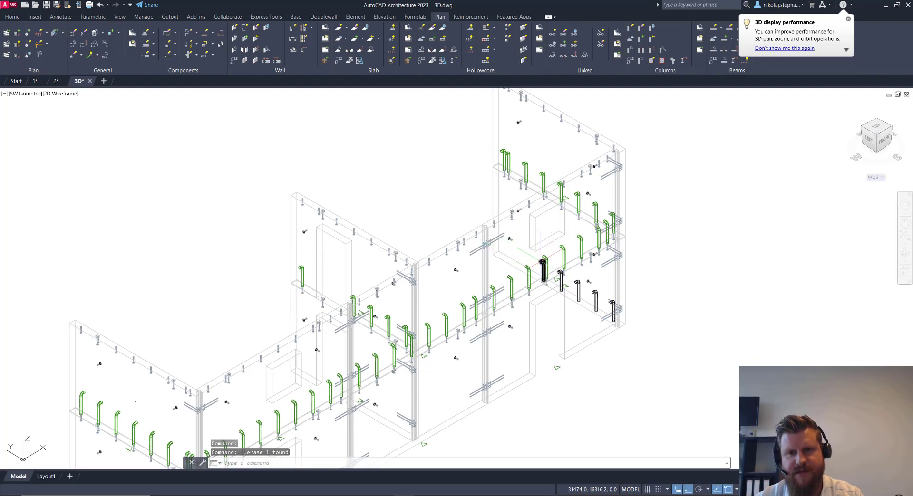
click(542, 264)
key(Delete)
click(561, 276)
key(Delete)
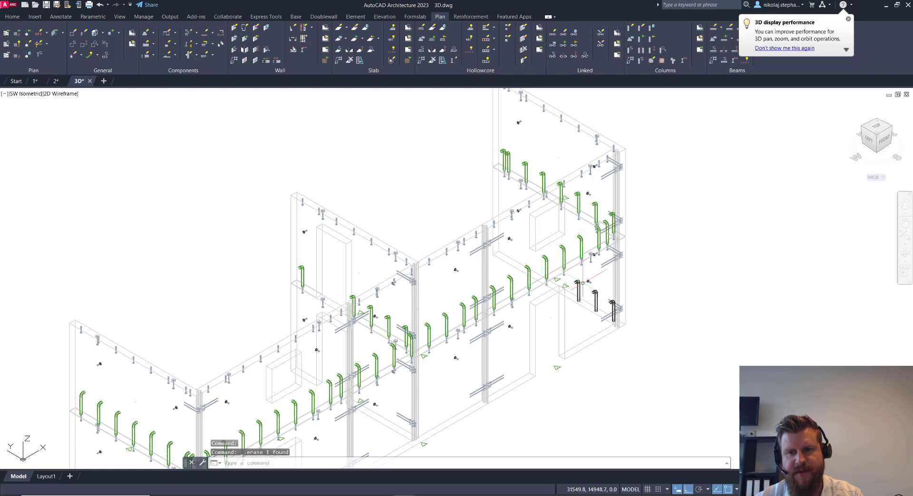
click(579, 288)
key(Delete)
click(594, 292)
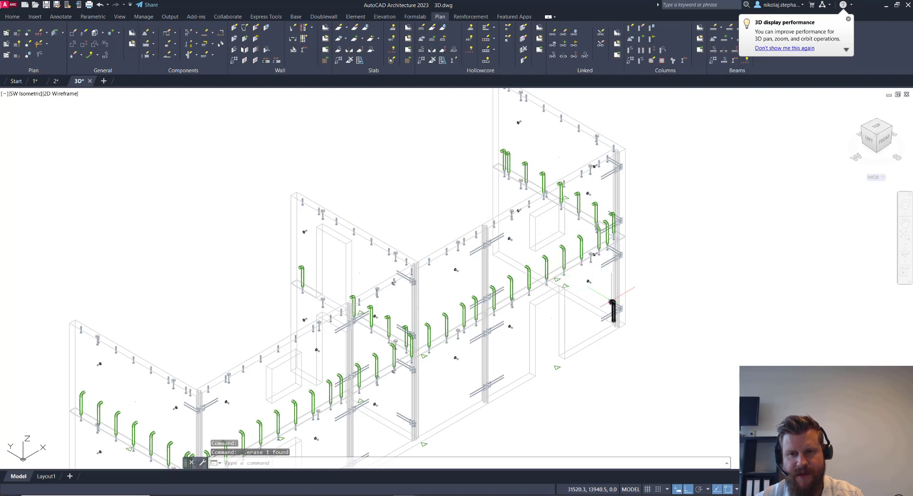
click(696, 292)
scroll(696, 292, down, 3)
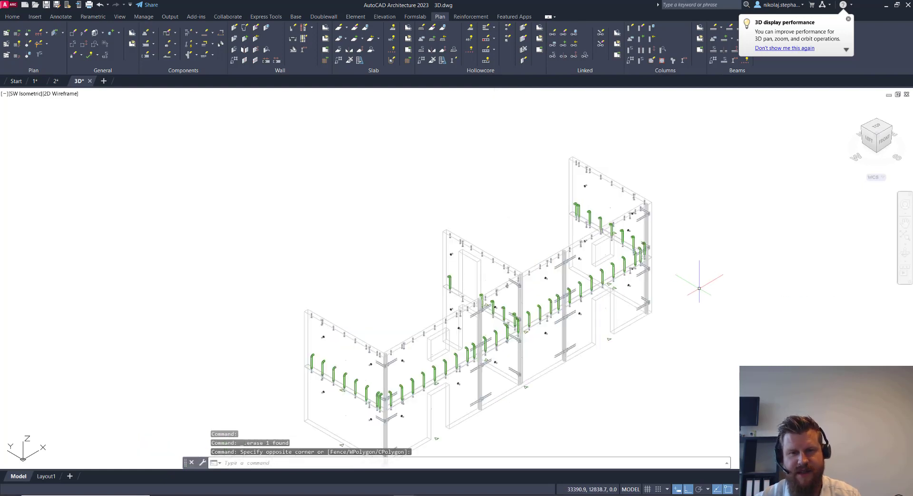